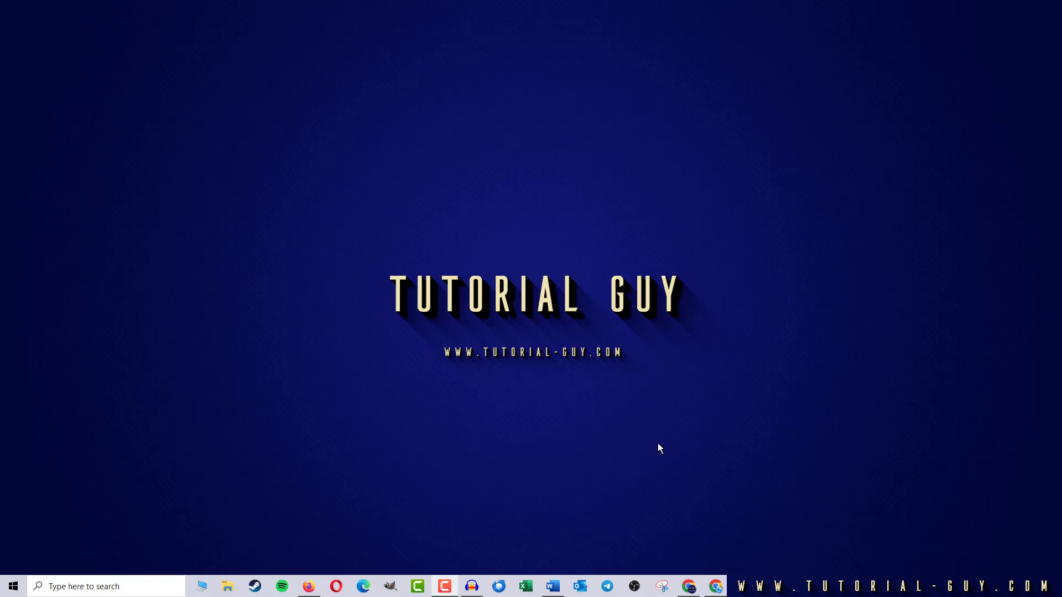
# Launch Firefox from the taskbar so it opens on the Google homepage
pyautogui.click(308, 586)
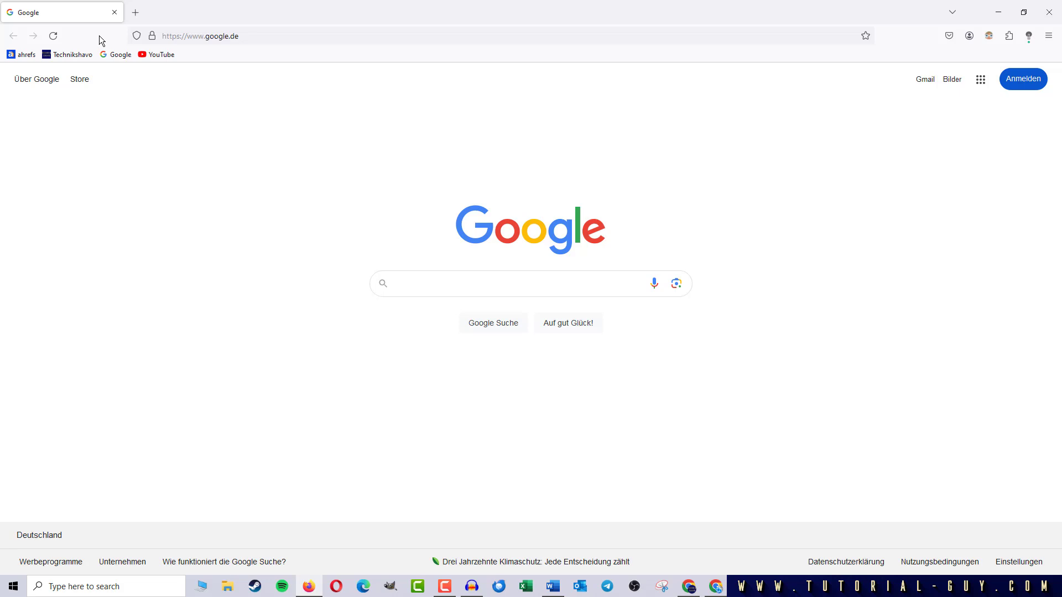
# Drag the Home button into the toolbar beside Reload via Customize Toolbar
pyautogui.rightClick(97, 36)
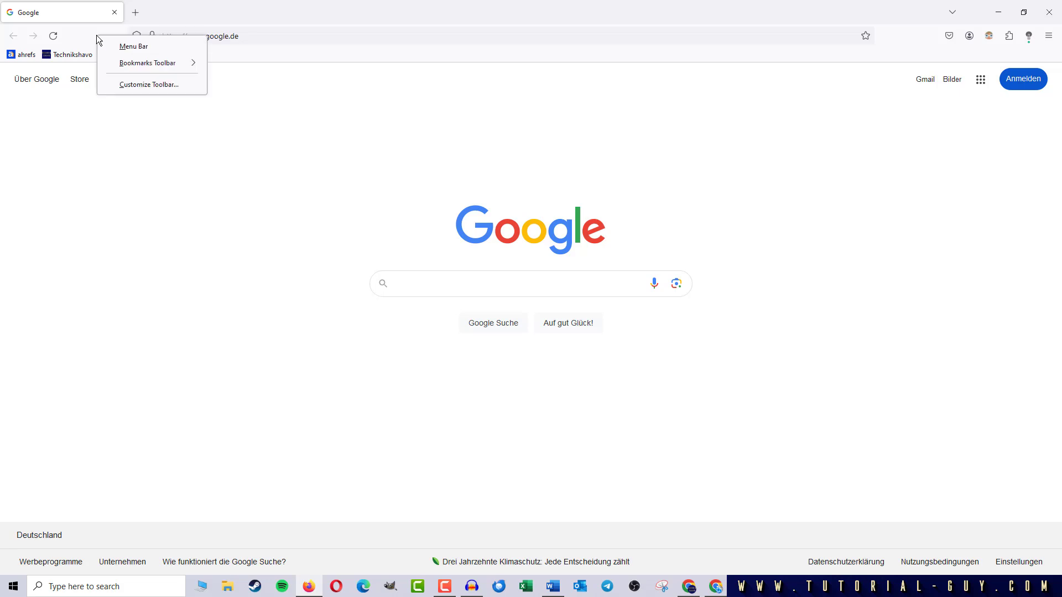
pyautogui.click(126, 85)
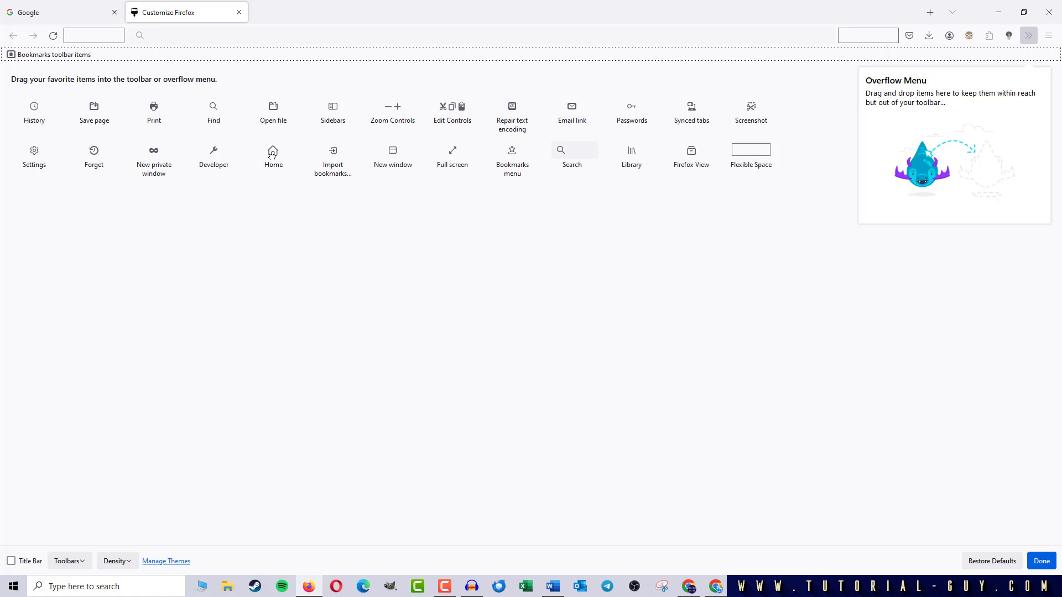
pyautogui.moveTo(272, 155); pyautogui.dragTo(70, 39)
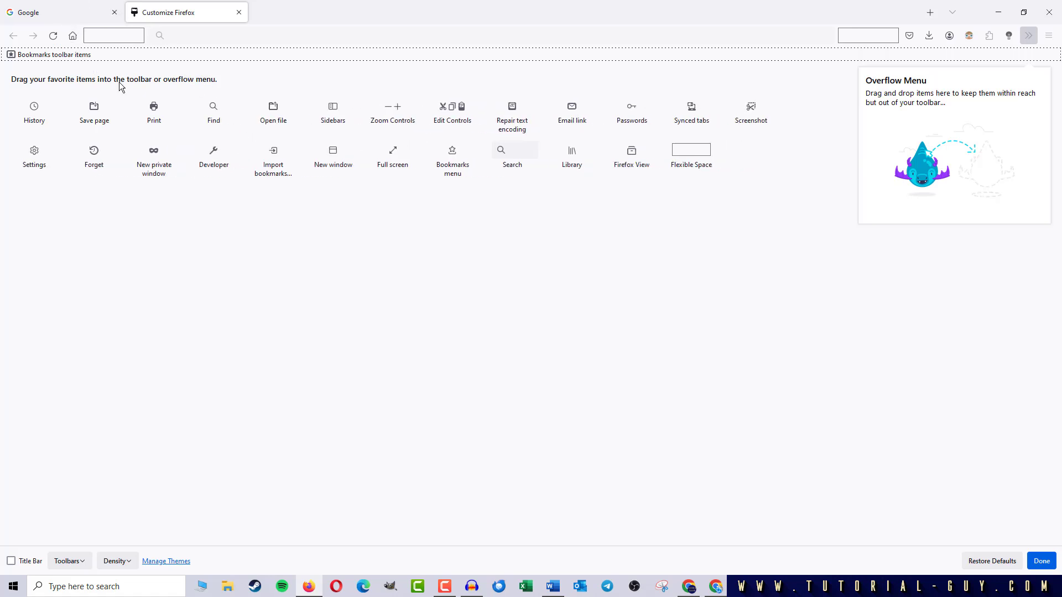
# Close the Customize Firefox tab to return to the Google tab
pyautogui.click(239, 12)
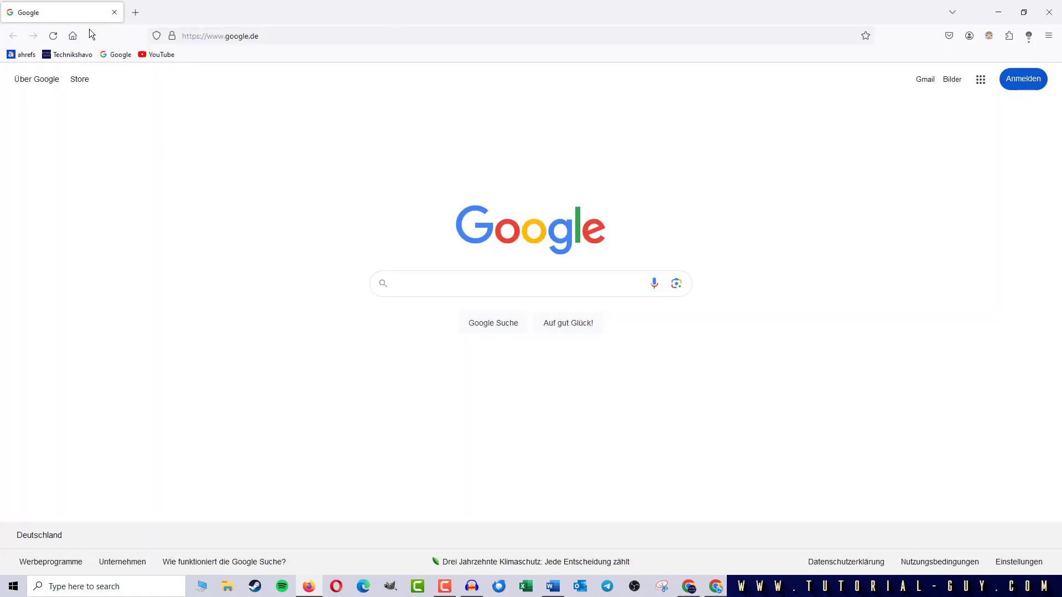